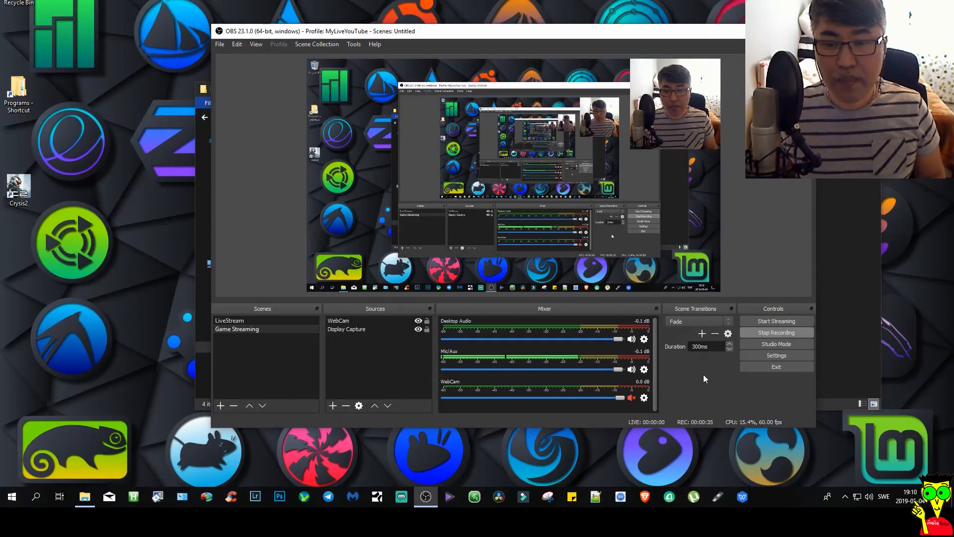
- Open a maximized private window in the Brave browser and load the Google home page
{"action": "right_click", "coordinate": [646, 500]}
{"action": "left_click", "coordinate": [639, 436]}
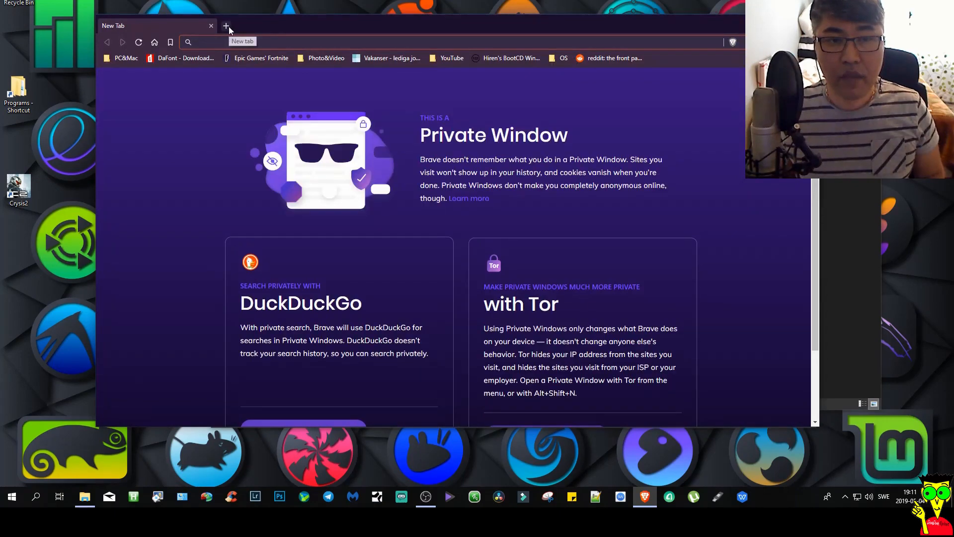
{"action": "double_click", "coordinate": [263, 21]}
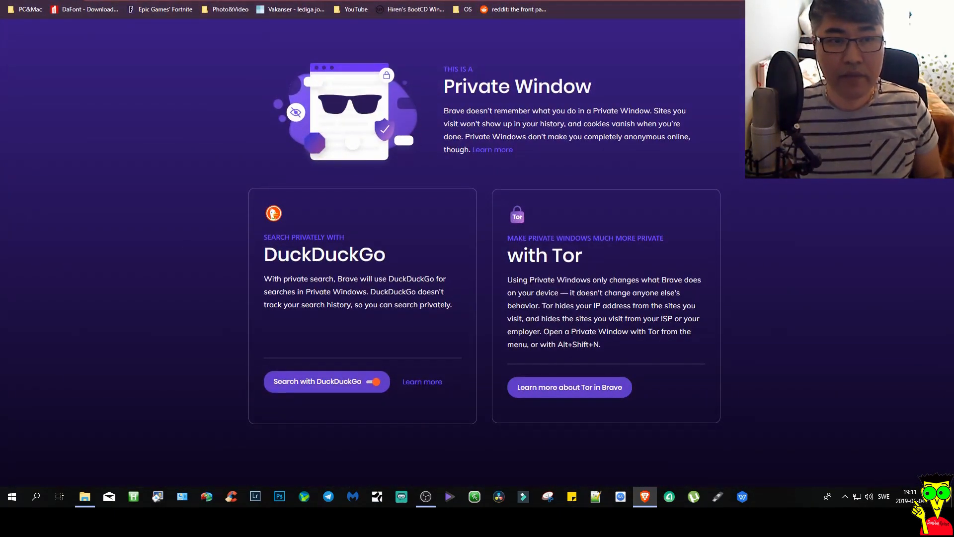
{"action": "type", "text": "googl"}
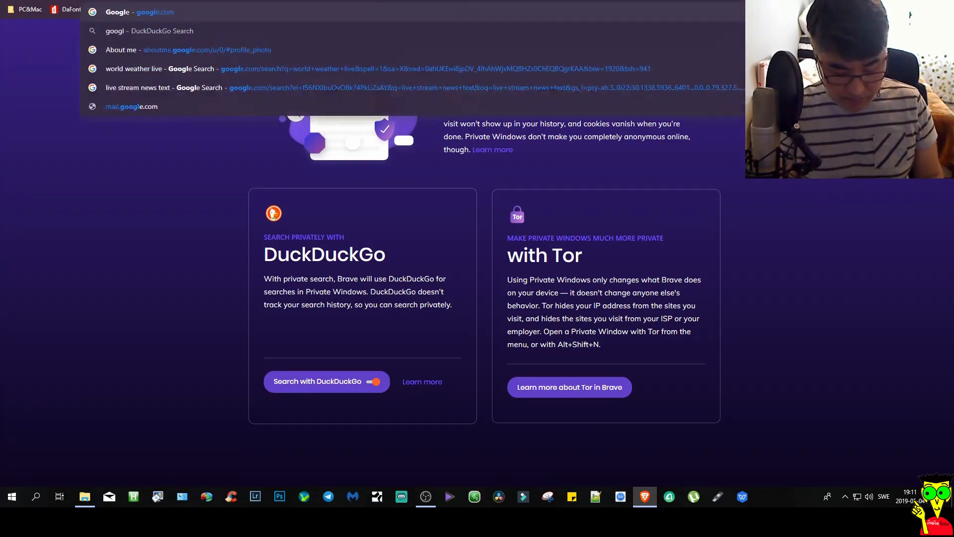
{"action": "type", "text": "e."}
{"action": "key", "text": "Return"}
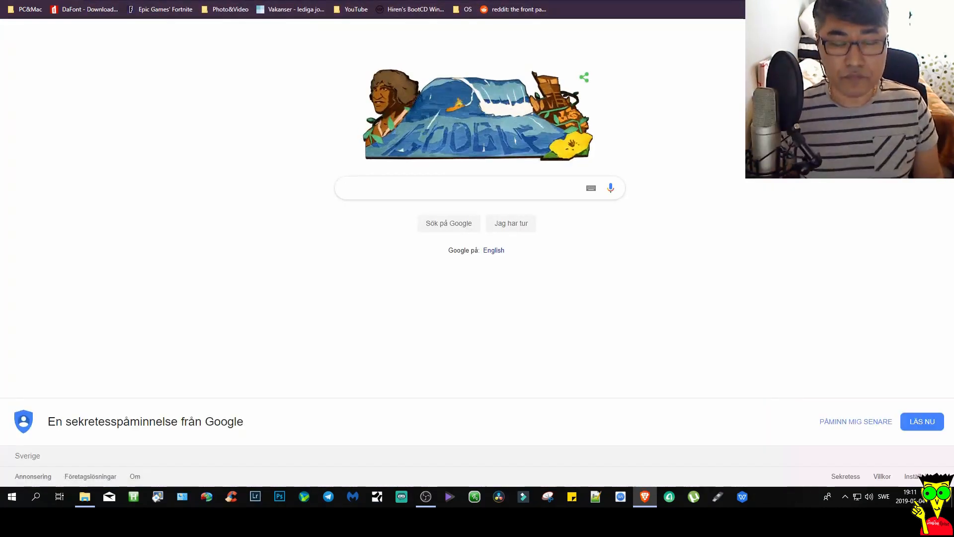
- Search Google for "pop os" and open the Pop!_OS by System76 result
{"action": "type", "text": "pop os"}
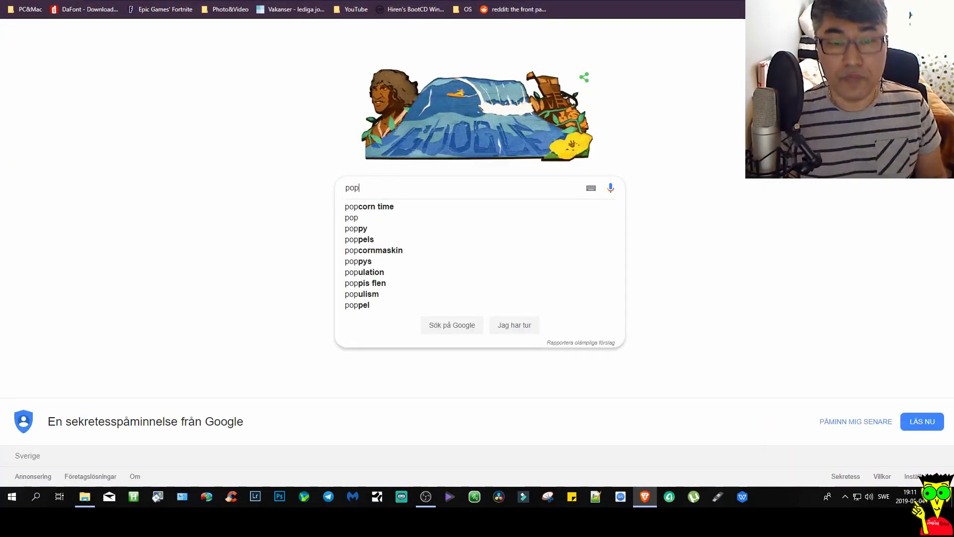
{"action": "key", "text": "Return"}
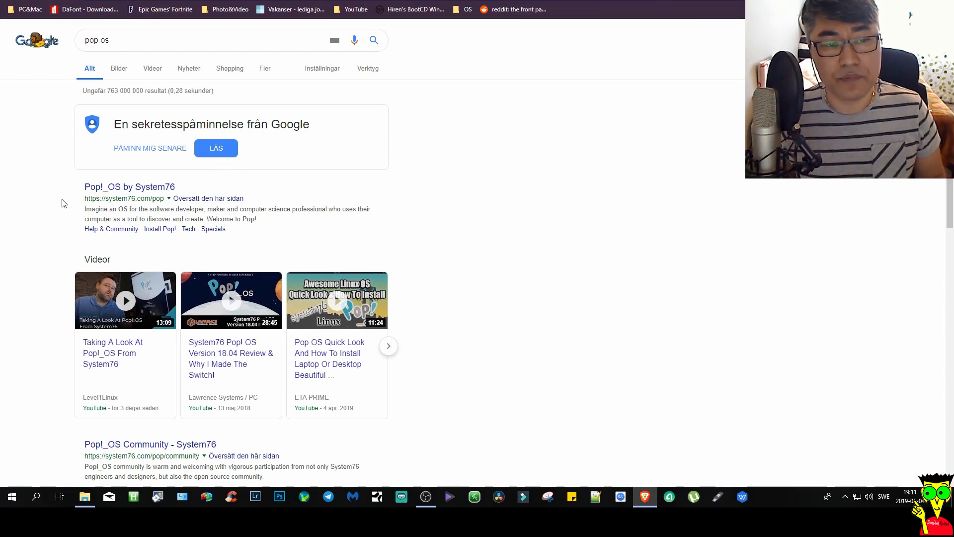
{"action": "left_click", "coordinate": [145, 188]}
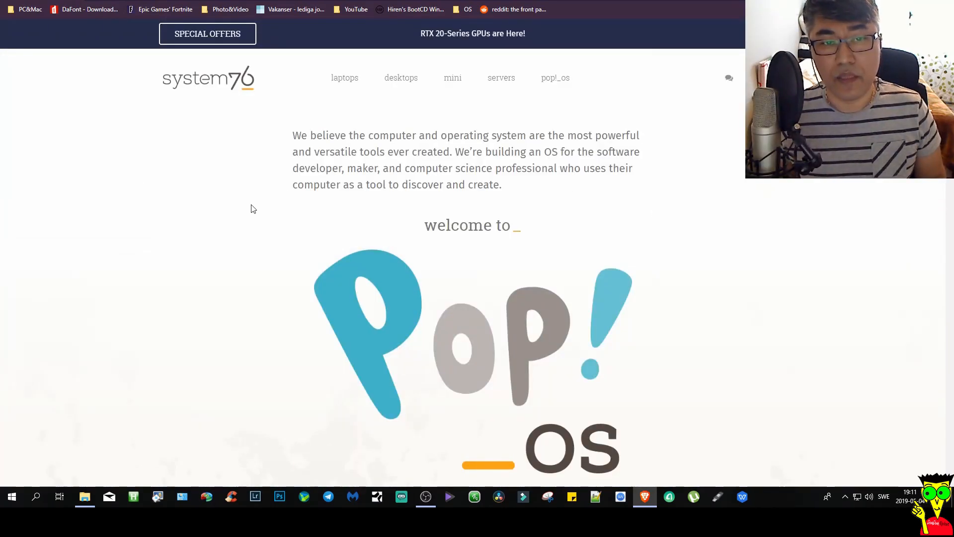
- Review the download options for Pop!_OS 18.04 LTS, and close them without downloading
{"action": "scroll", "coordinate": [288, 239], "scroll_direction": "down", "scroll_amount": 4}
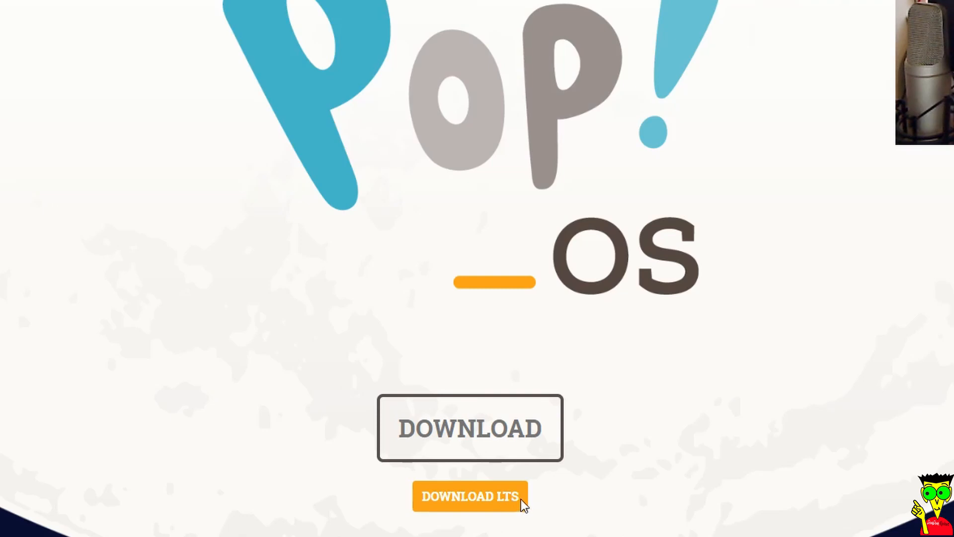
{"action": "left_click", "coordinate": [474, 499]}
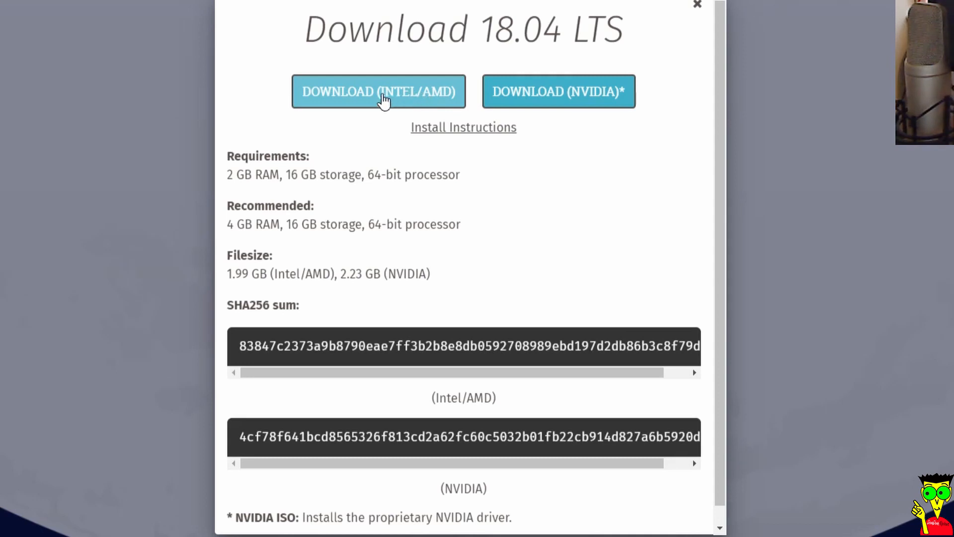
{"action": "left_click", "coordinate": [698, 6]}
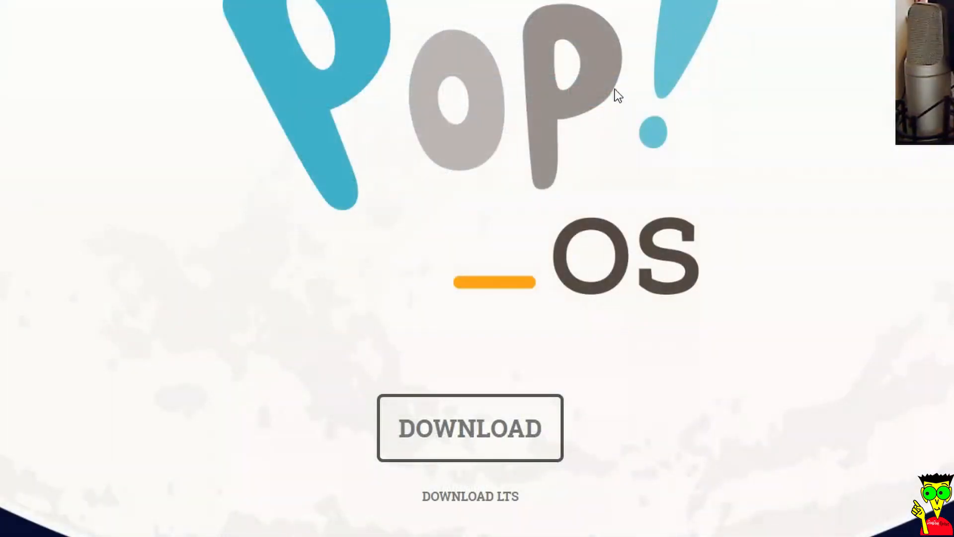
- Download the Intel/AMD image of Pop!_OS 19.04 and save it to the Desktop as pop-os_19.04_amd64_intel_4
{"action": "left_click", "coordinate": [442, 431]}
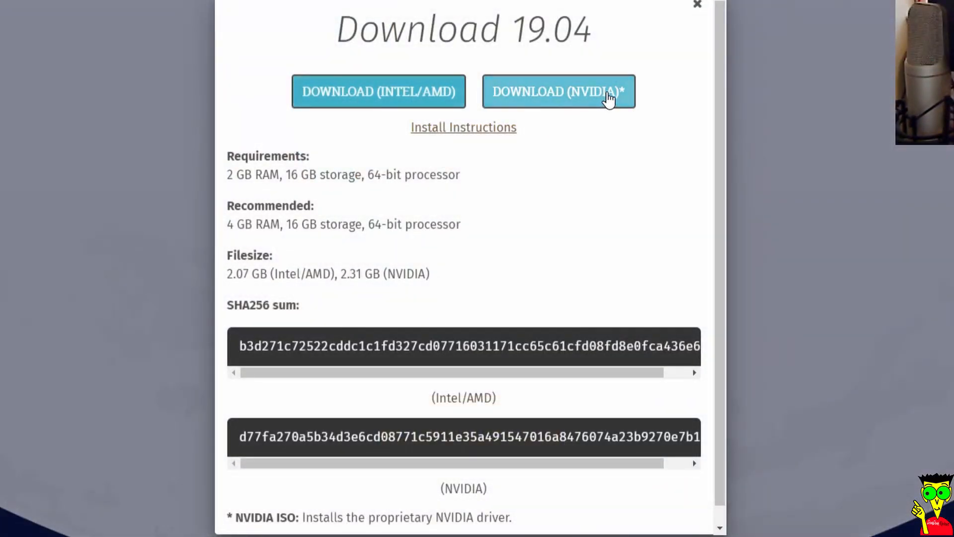
{"action": "left_click", "coordinate": [385, 102]}
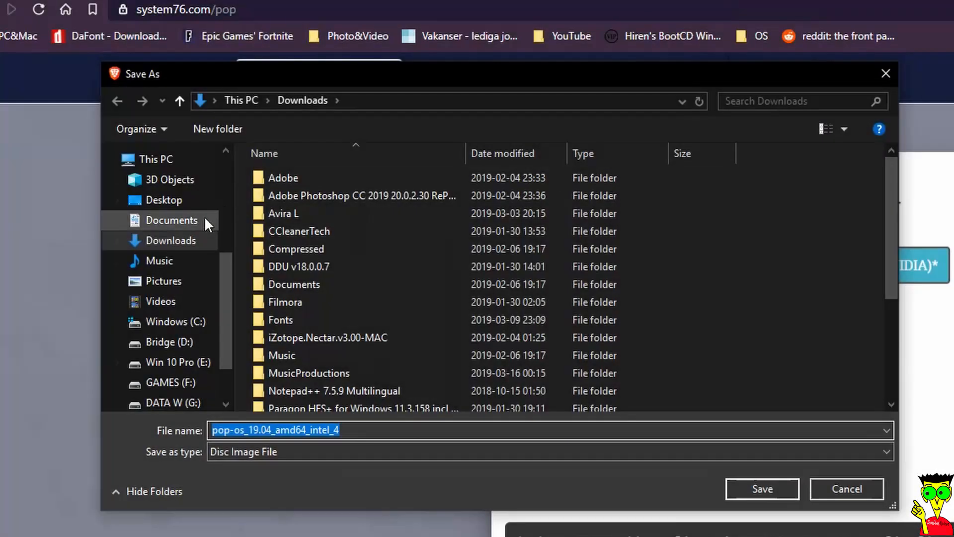
{"action": "left_click", "coordinate": [155, 200]}
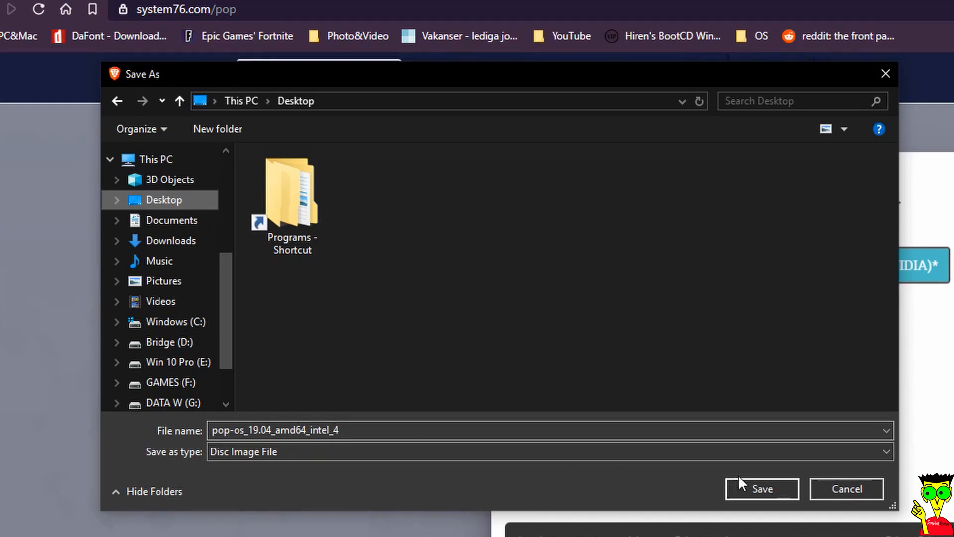
{"action": "left_click", "coordinate": [753, 483]}
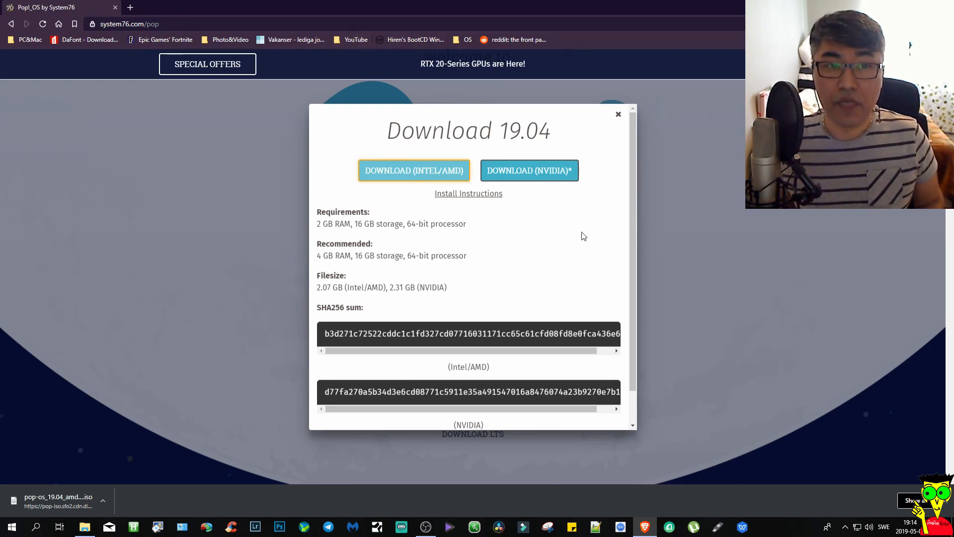
- Search the web for "rufus" and open the official rufus.ie site
{"action": "left_click", "coordinate": [227, 25]}
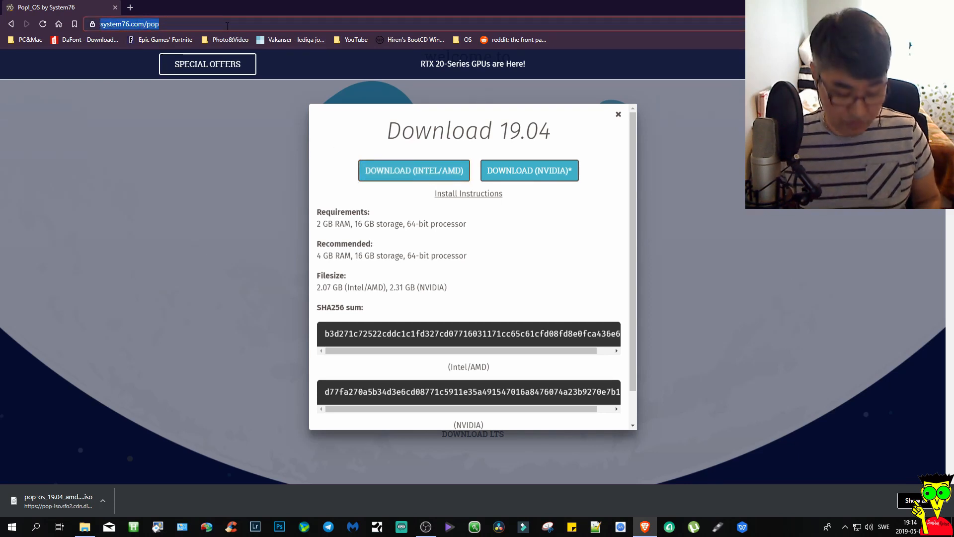
{"action": "type", "text": "rufus"}
{"action": "key", "text": "Return"}
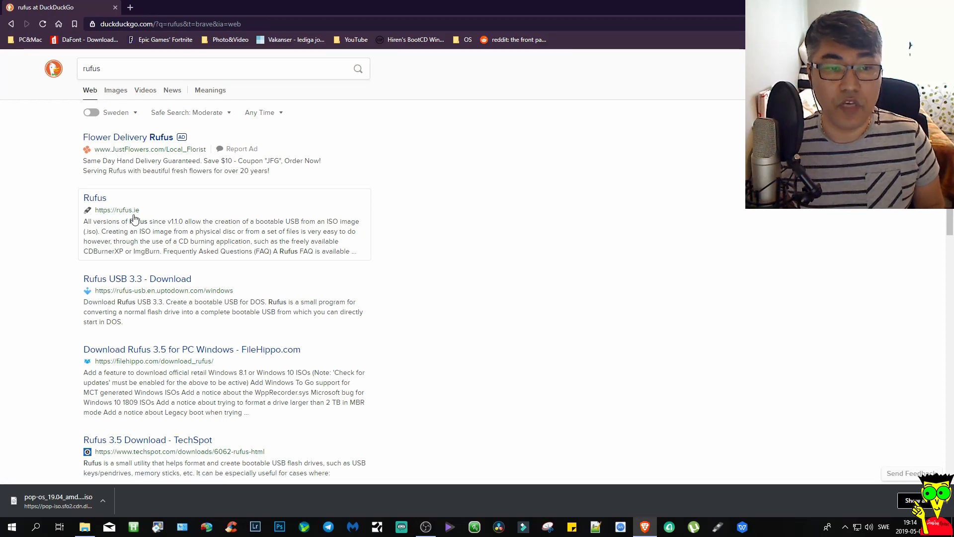
{"action": "left_click", "coordinate": [95, 200]}
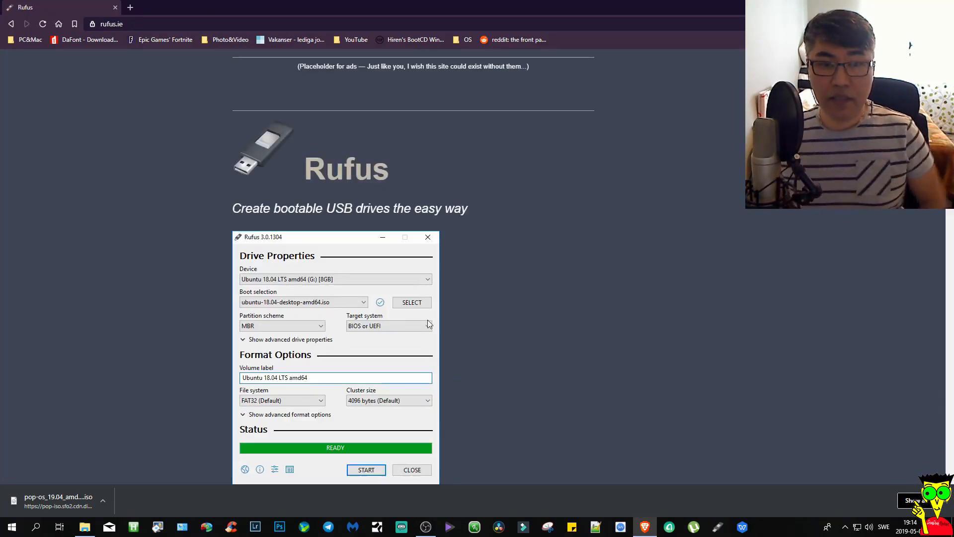
- Look through the Rufus page for its download section and the available versions
{"action": "scroll", "coordinate": [428, 323], "scroll_direction": "down", "scroll_amount": 5}
{"action": "scroll", "coordinate": [428, 320], "scroll_direction": "down", "scroll_amount": 5}
{"action": "scroll", "coordinate": [428, 320], "scroll_direction": "down", "scroll_amount": 6}
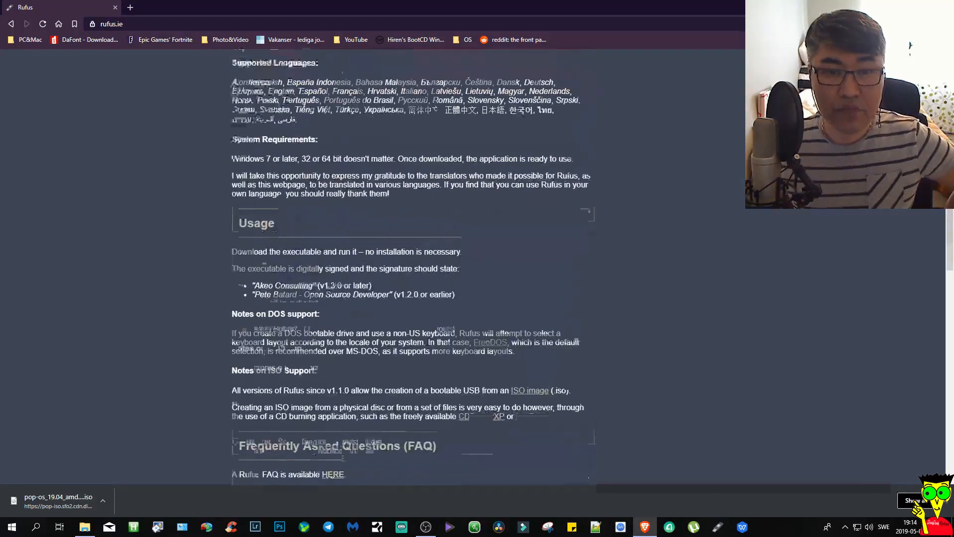
{"action": "scroll", "coordinate": [427, 320], "scroll_direction": "up", "scroll_amount": 9}
{"action": "scroll", "coordinate": [427, 319], "scroll_direction": "up", "scroll_amount": 4}
{"action": "scroll", "coordinate": [427, 318], "scroll_direction": "down", "scroll_amount": 11}
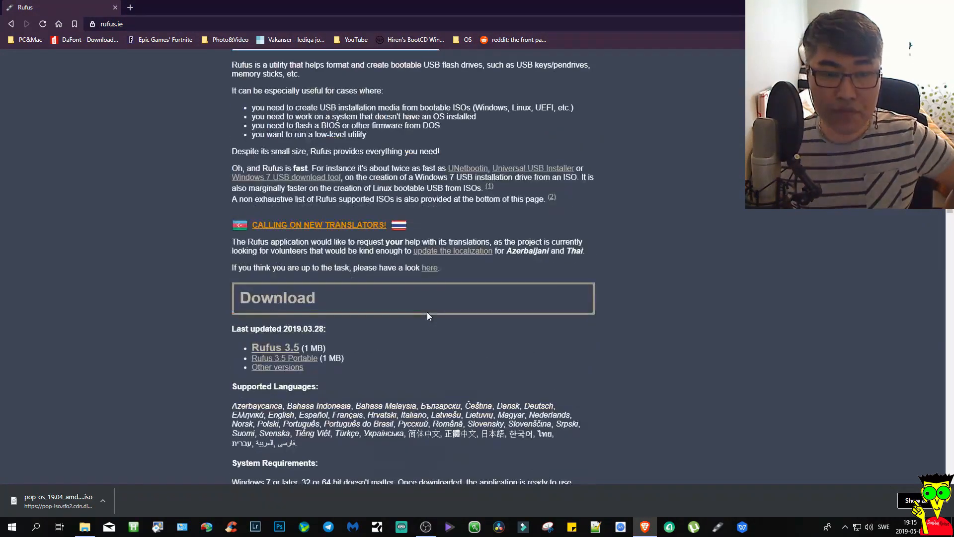
{"action": "scroll", "coordinate": [428, 311], "scroll_direction": "up", "scroll_amount": 3}
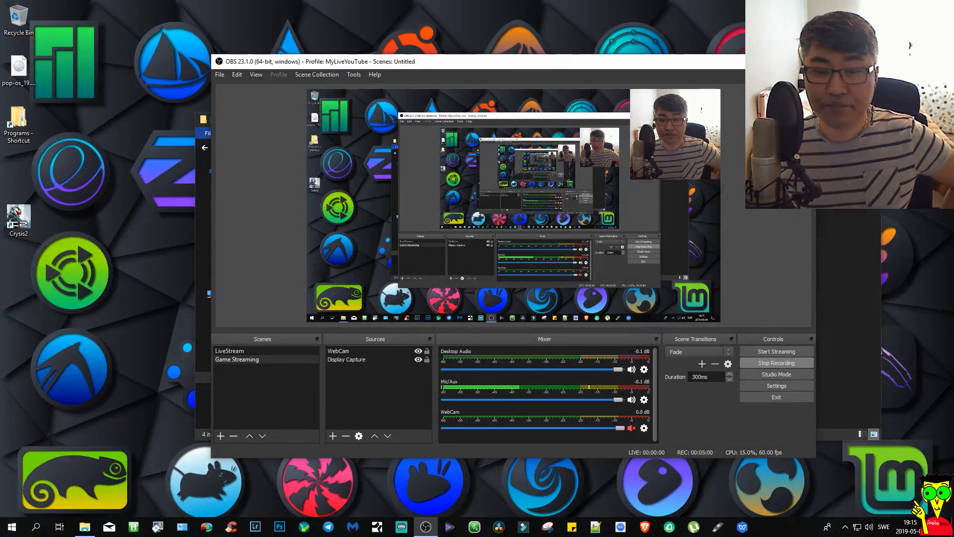
- Clear the open windows off the desktop and load pop-os_19.04_amd64_intel_4 from the Desktop as the boot image in Rufus
{"action": "left_click", "coordinate": [758, 61]}
{"action": "left_click", "coordinate": [824, 120]}
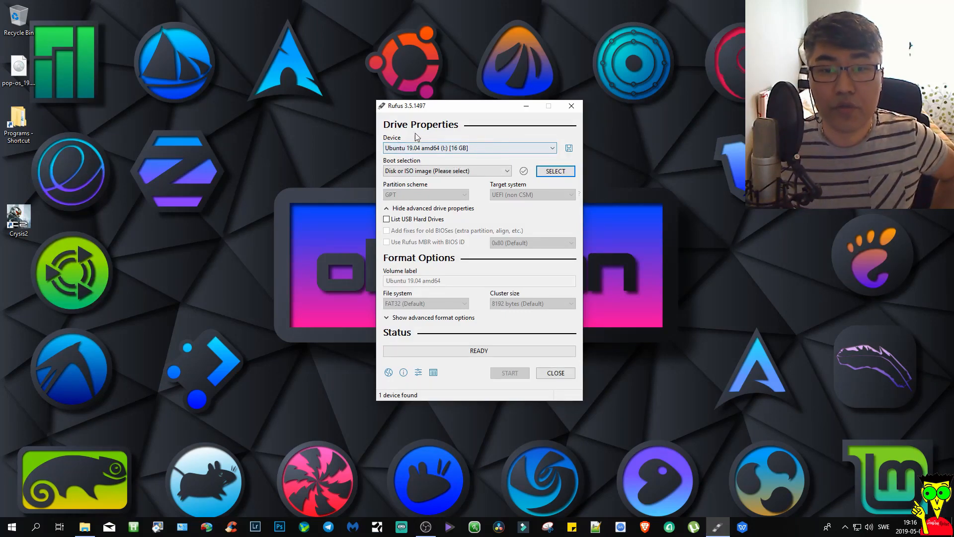
{"action": "left_click", "coordinate": [552, 171]}
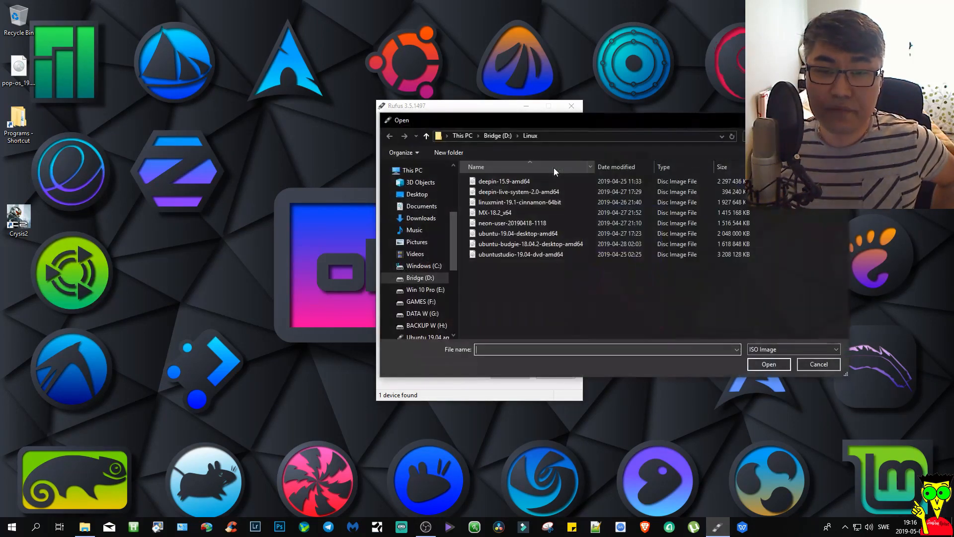
{"action": "left_click", "coordinate": [419, 196]}
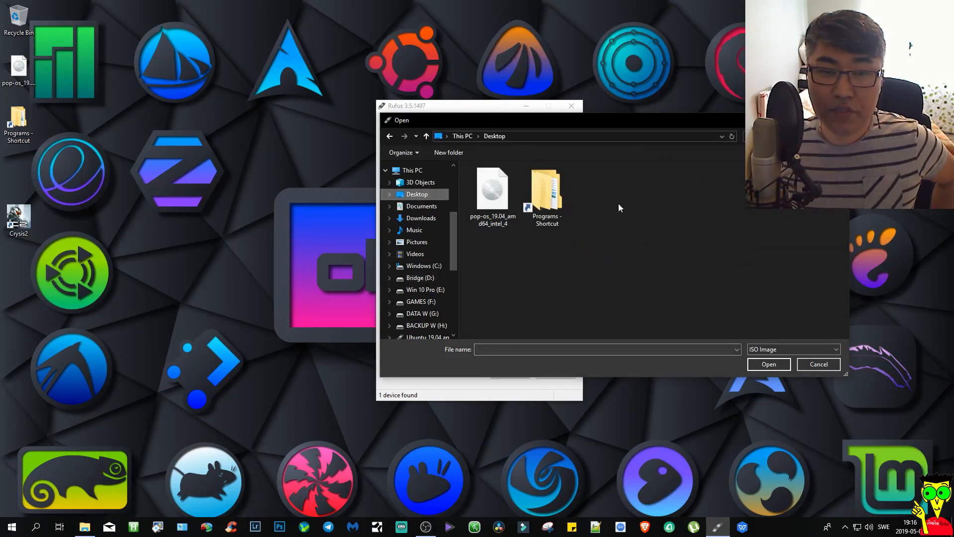
{"action": "left_click", "coordinate": [493, 219]}
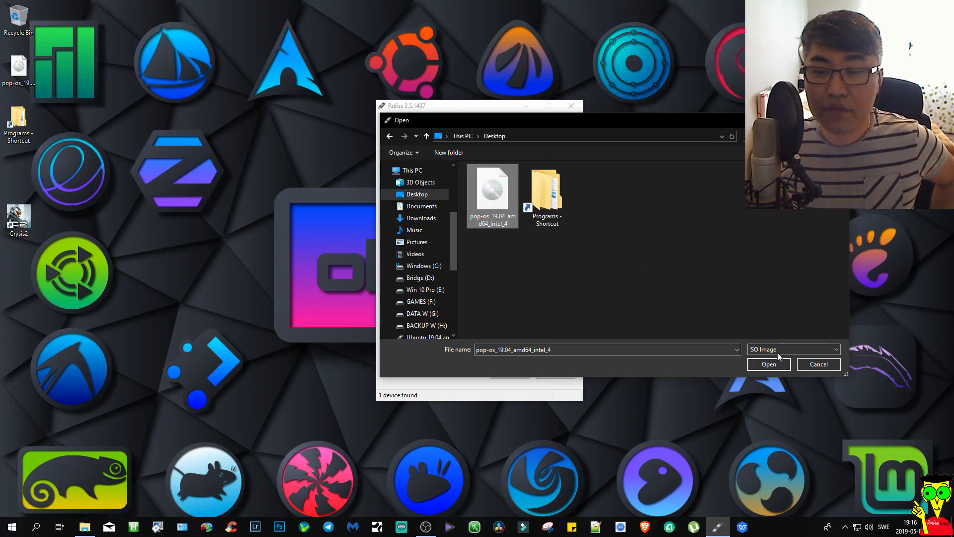
{"action": "left_click", "coordinate": [763, 365]}
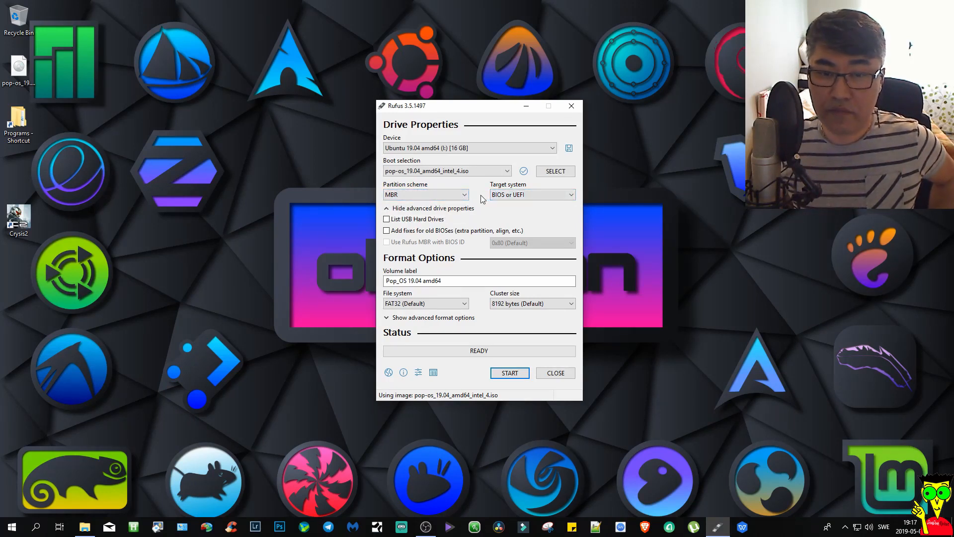
- Set the partition scheme to GPT with UEFI (non CSM) as the target system
{"action": "left_click", "coordinate": [461, 194]}
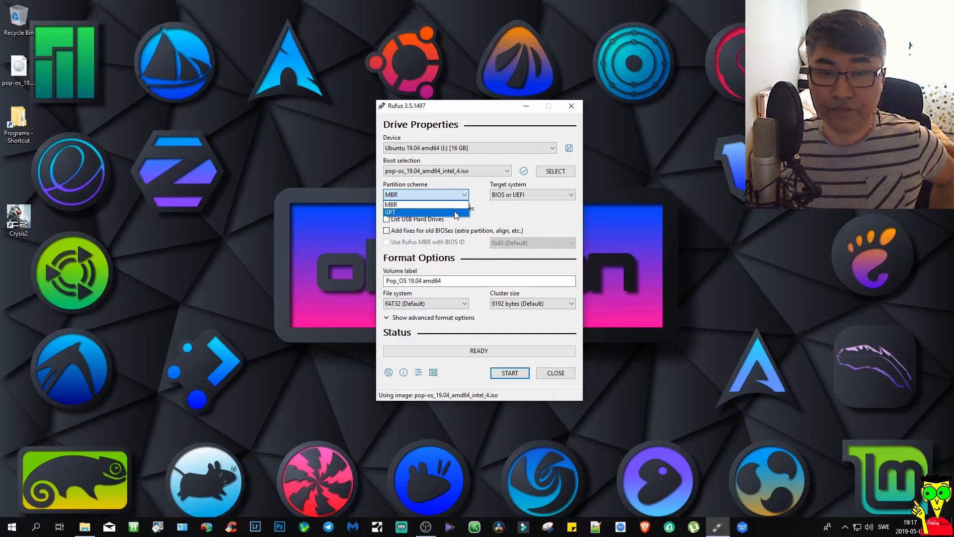
{"action": "left_click", "coordinate": [456, 213]}
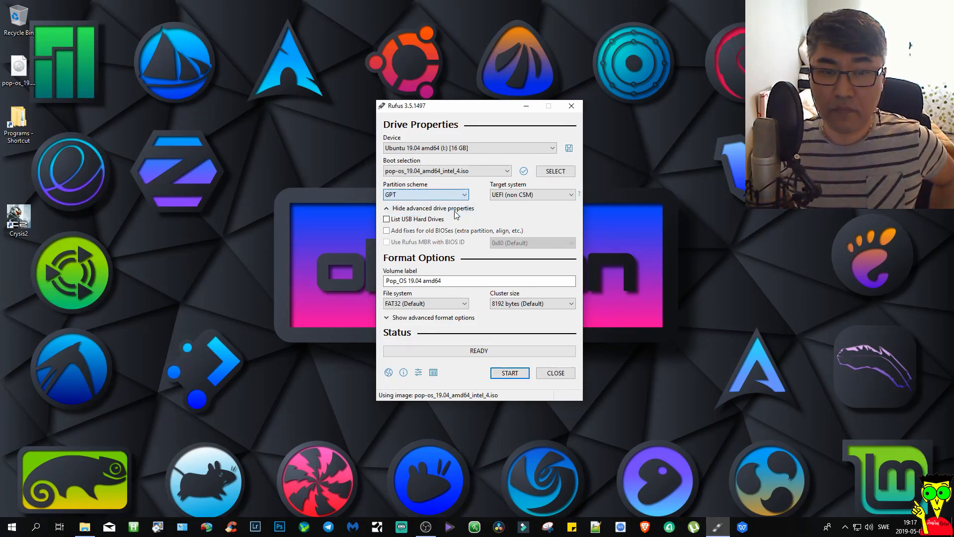
{"action": "left_click", "coordinate": [507, 196]}
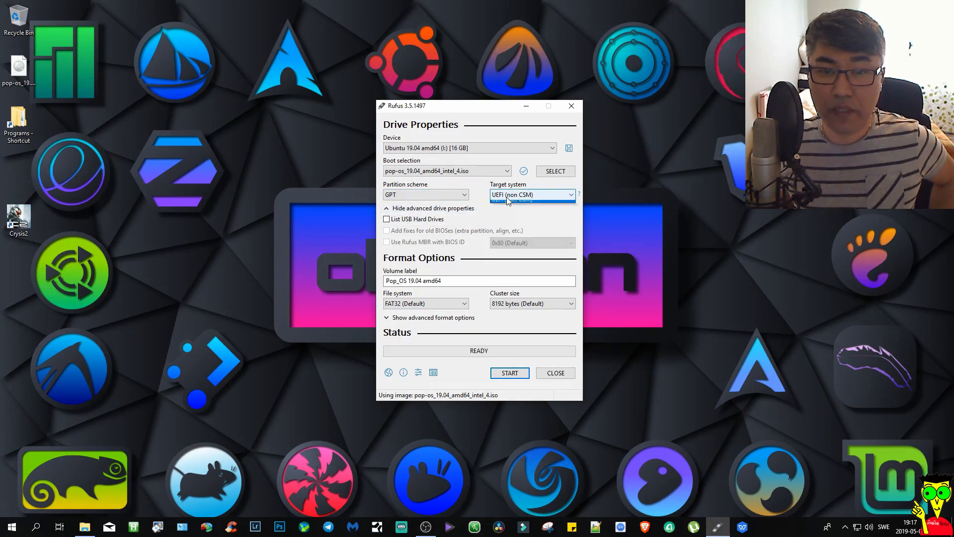
{"action": "left_click", "coordinate": [494, 221]}
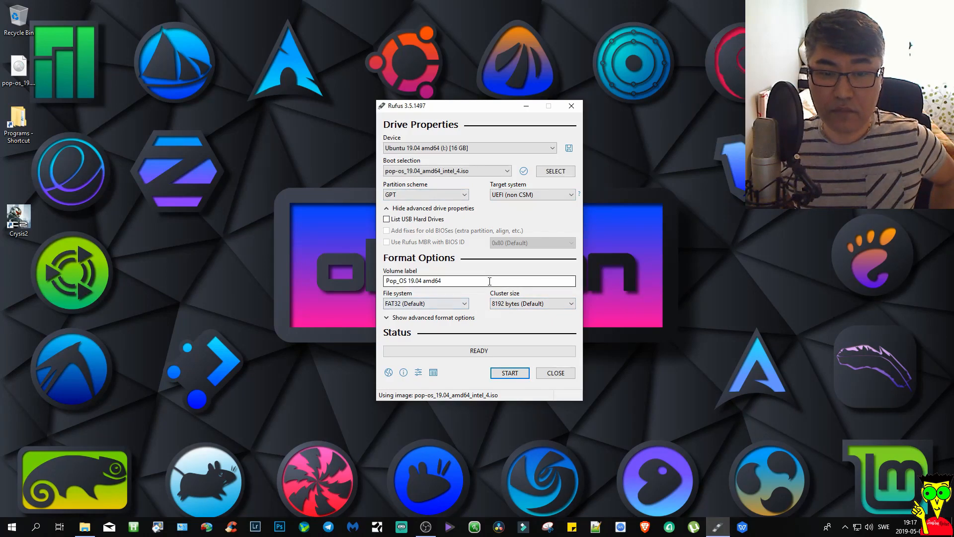
- Write the image to the 16 GB USB drive in ISO Image mode, accepting the data erasure, and close Rufus when finished
{"action": "left_click", "coordinate": [510, 374]}
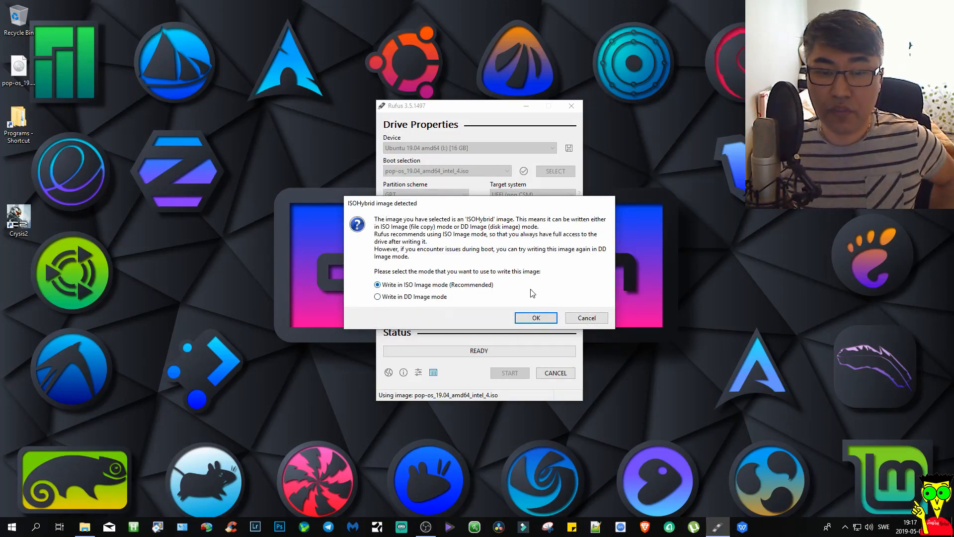
{"action": "left_click", "coordinate": [541, 318]}
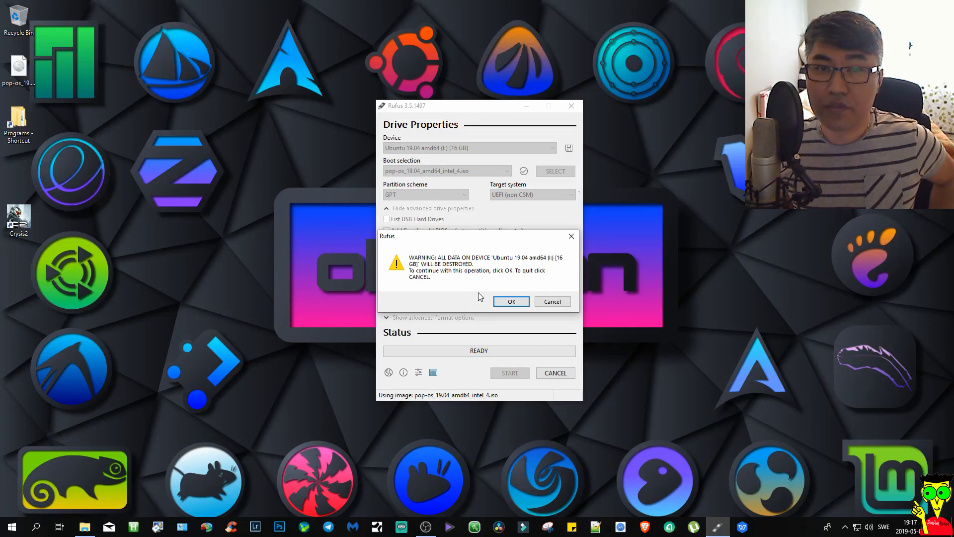
{"action": "left_click", "coordinate": [512, 301]}
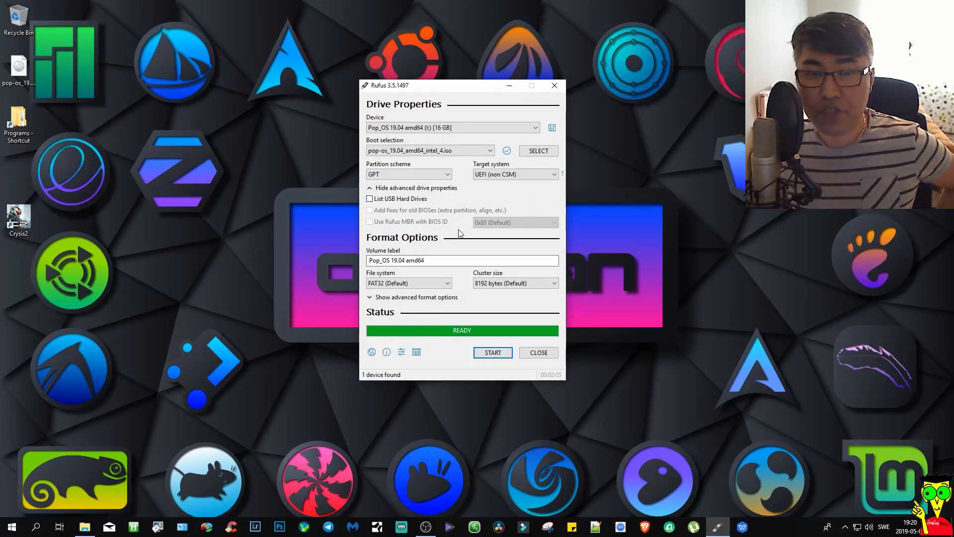
{"action": "left_click", "coordinate": [534, 353]}
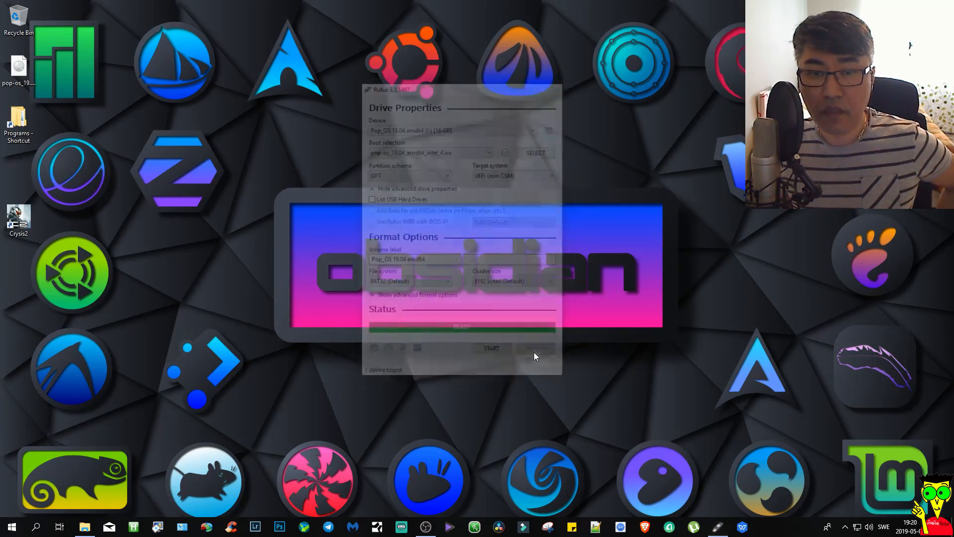